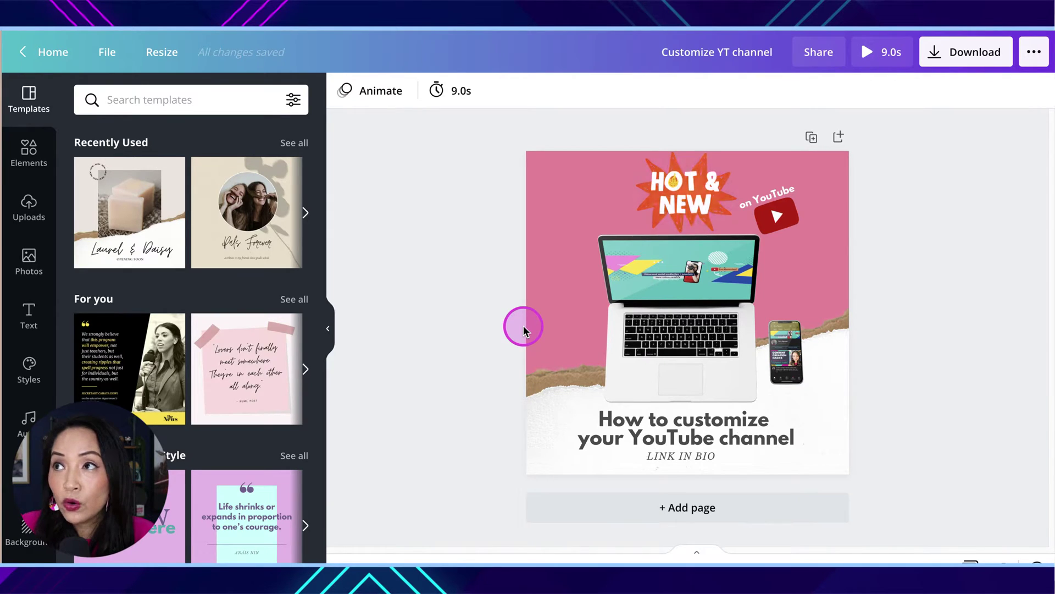
Step: Schedule the design for 11 May 2021 at 05:00, AEST (UTC+10:00)
{"action": "left_click", "coordinate": [1034, 55]}
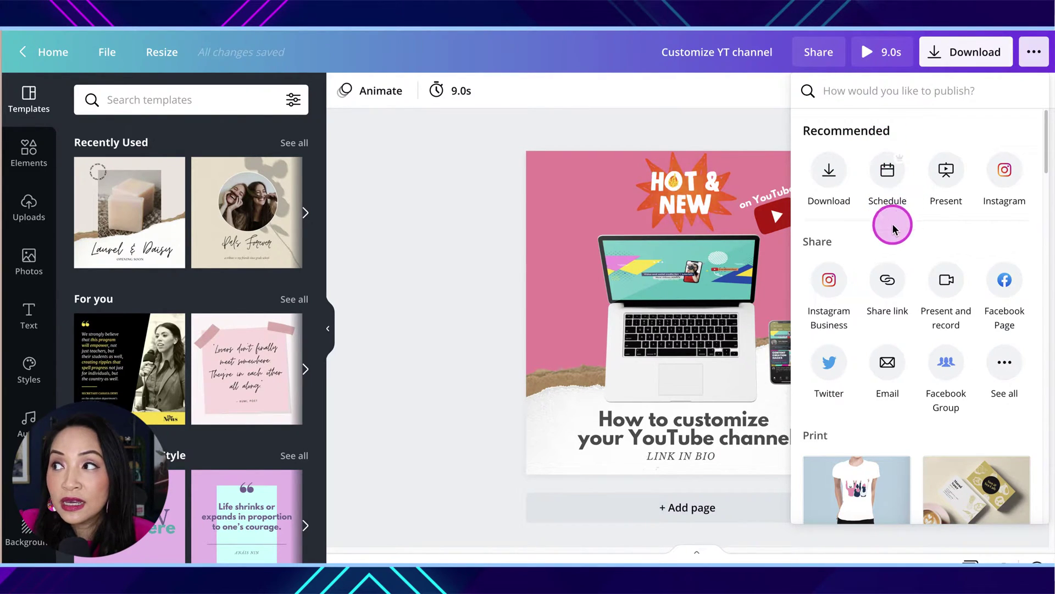
{"action": "type", "text": "schedu"}
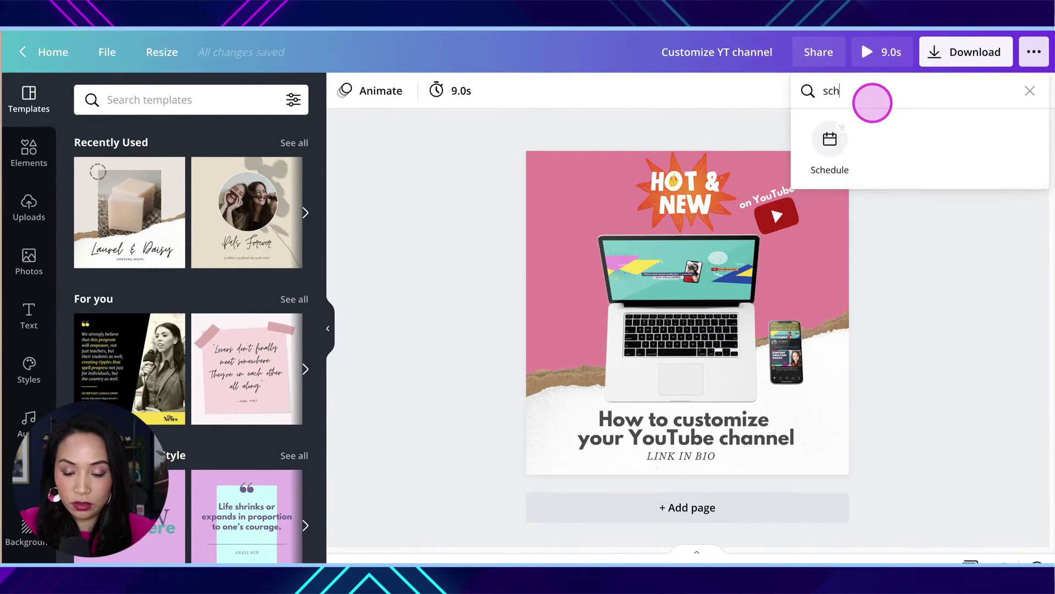
{"action": "key", "text": "BackSpace"}
{"action": "key", "text": "BackSpace"}
{"action": "key", "text": "BackSpace"}
{"action": "key", "text": "BackSpace"}
{"action": "key", "text": "BackSpace"}
{"action": "key", "text": "BackSpace"}
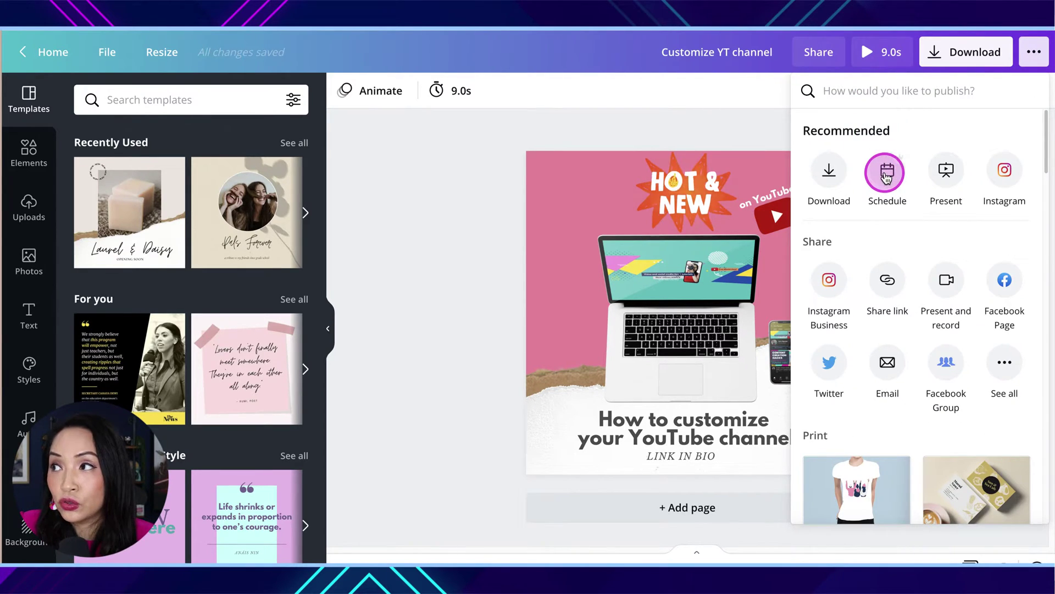
{"action": "left_click", "coordinate": [887, 175]}
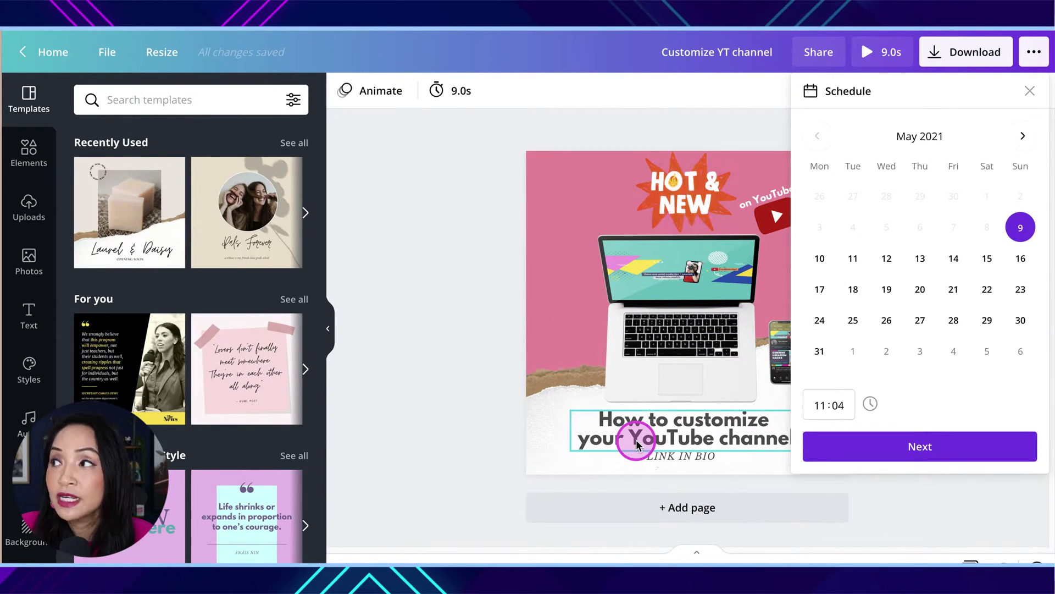
{"action": "left_click", "coordinate": [853, 261]}
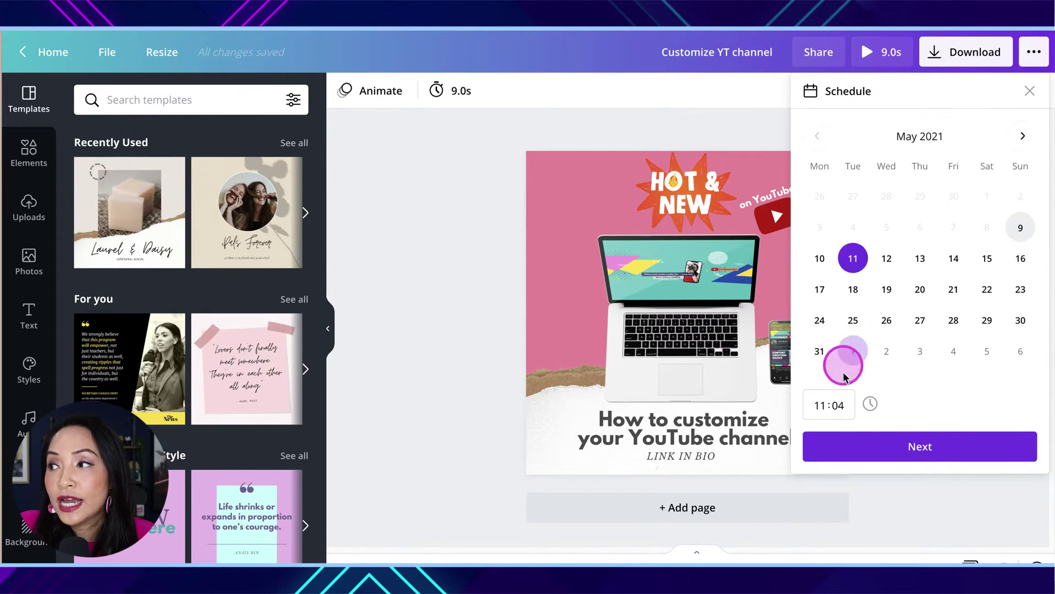
{"action": "left_click", "coordinate": [818, 408]}
{"action": "type", "text": "05:"}
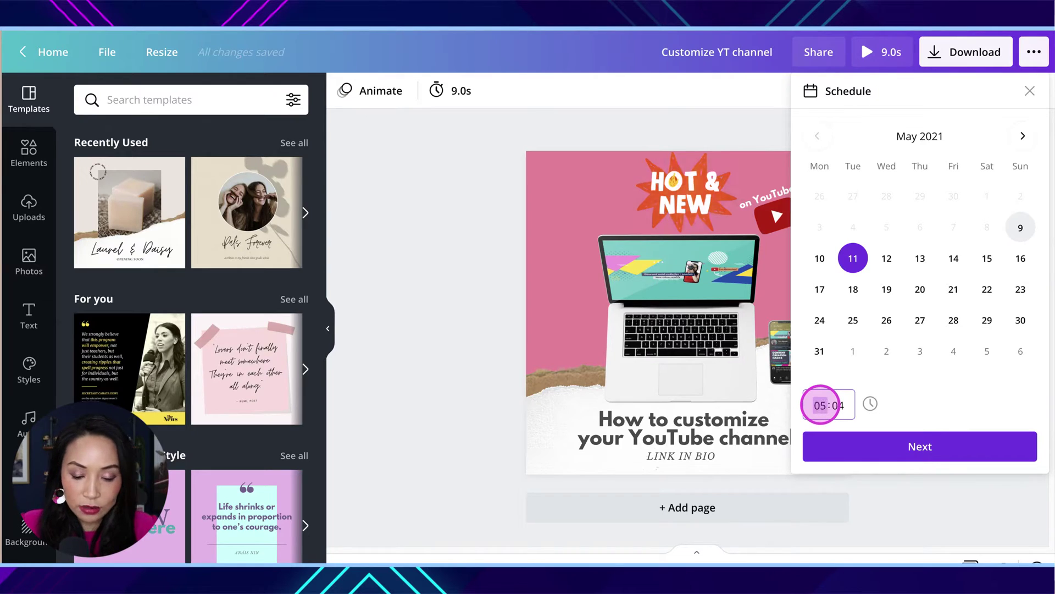
{"action": "type", "text": "00"}
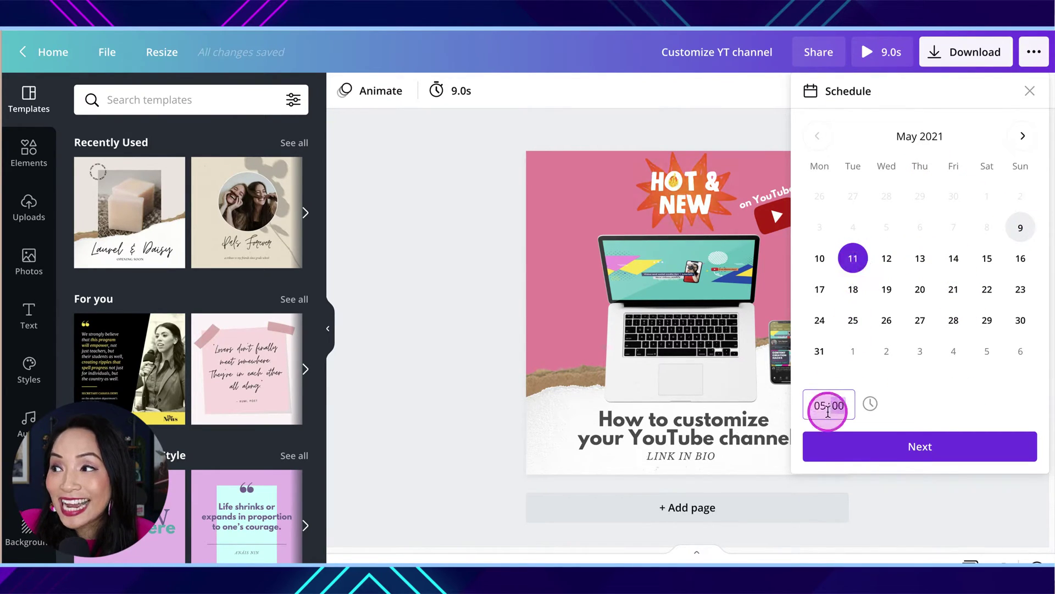
{"action": "mouse_move", "coordinate": [868, 410]}
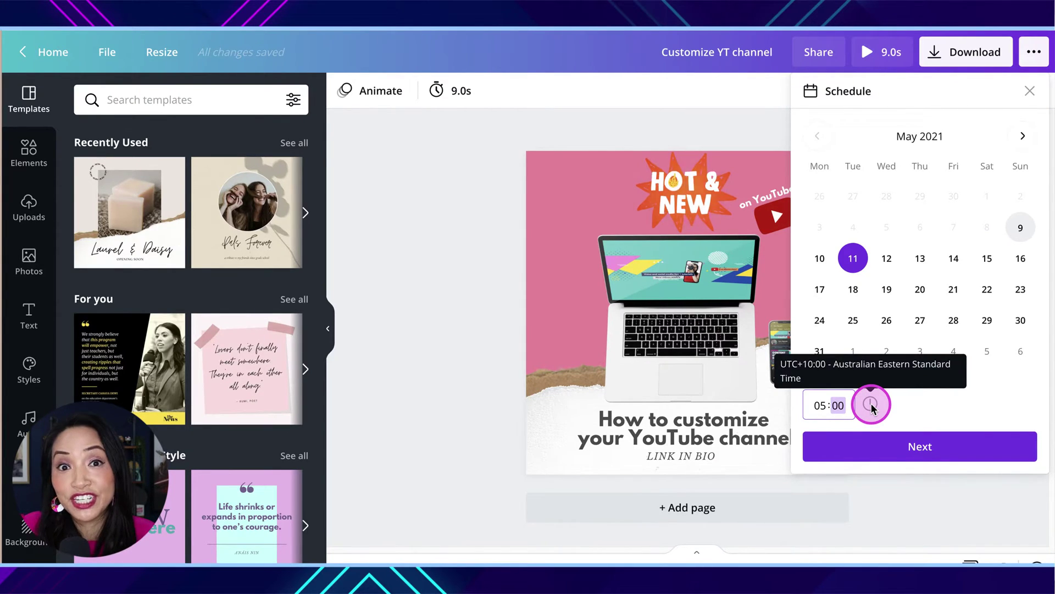
Step: Confirm Tuesday 11 May, 05:00 and show the Schedule to… platform list for a new destination
{"action": "left_click", "coordinate": [974, 453]}
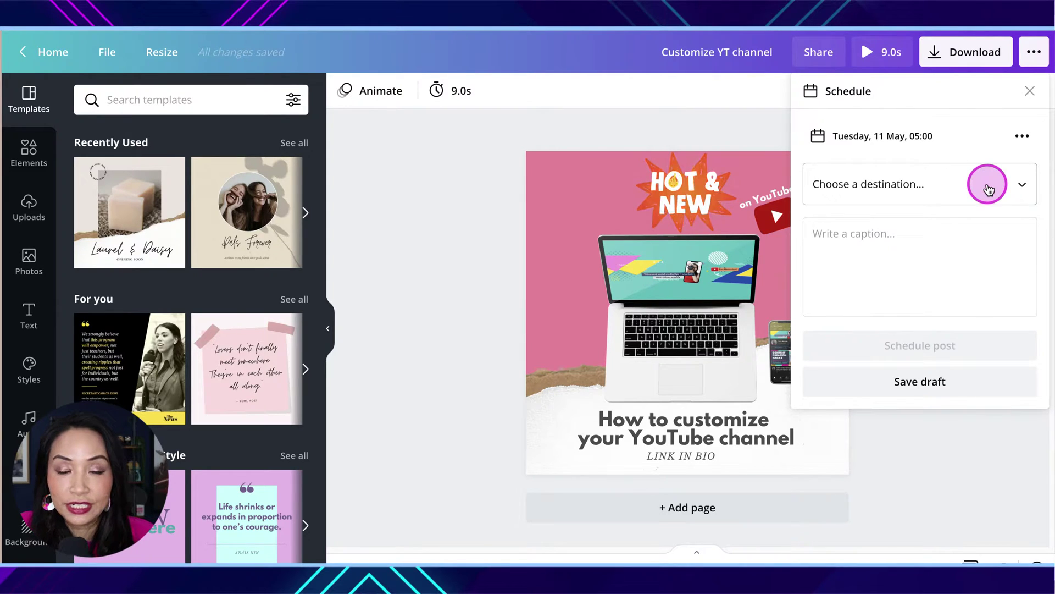
{"action": "left_click", "coordinate": [1022, 183]}
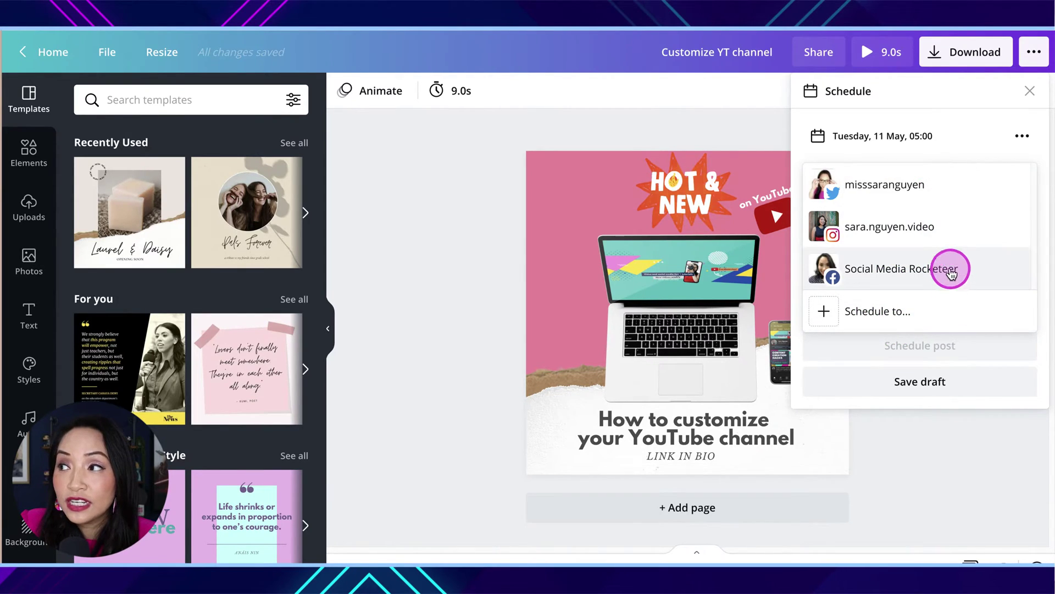
{"action": "left_click", "coordinate": [826, 312]}
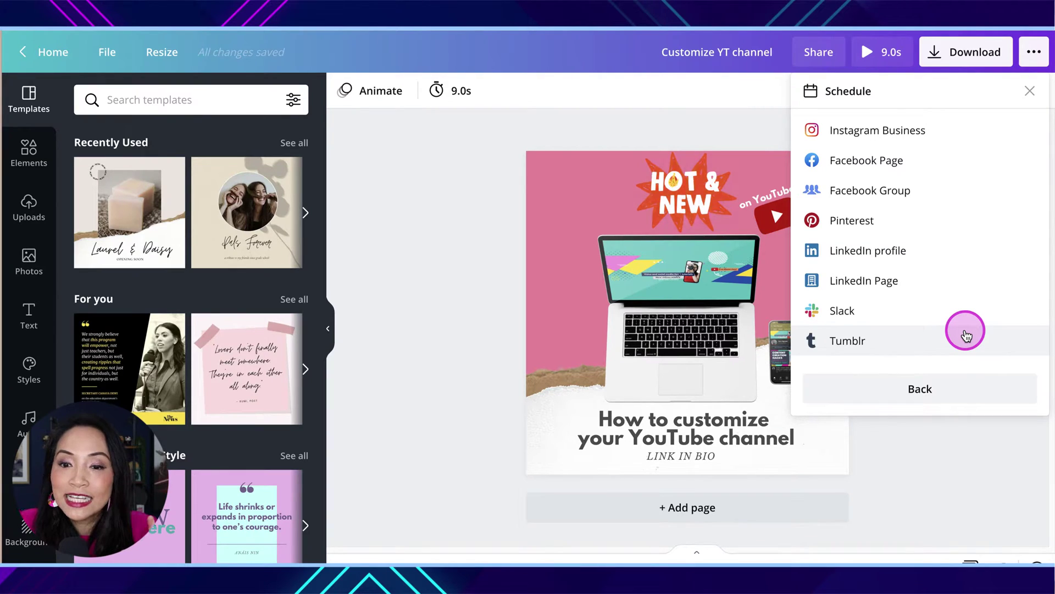
Step: Pick Pinterest, dismiss its login window without connecting, and close the Schedule panel
{"action": "left_click", "coordinate": [933, 220]}
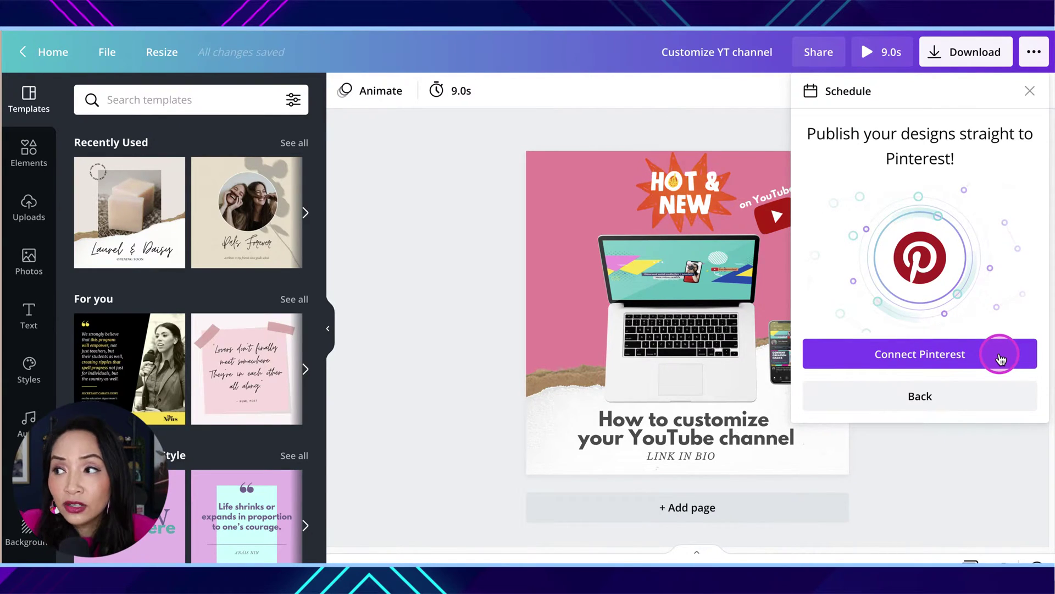
{"action": "left_click", "coordinate": [1000, 359]}
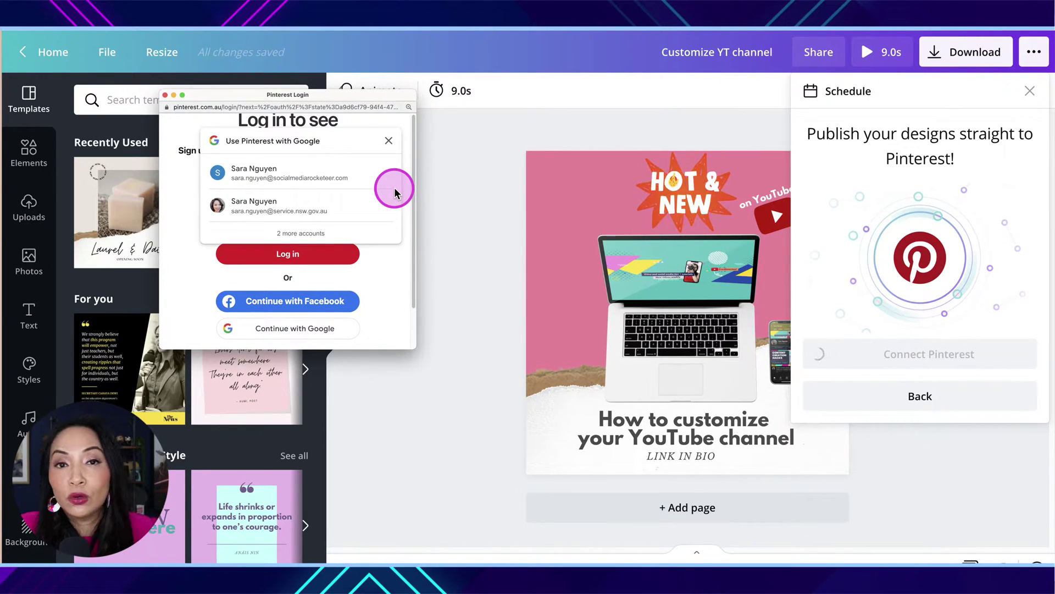
{"action": "left_click", "coordinate": [165, 95]}
{"action": "left_click", "coordinate": [1029, 91]}
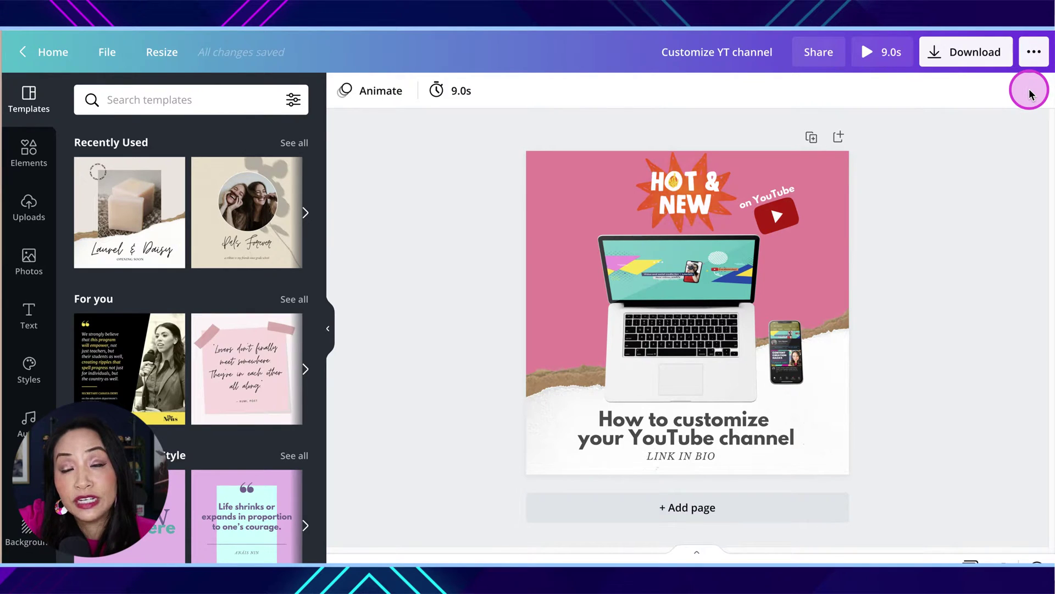
Step: Schedule the design again for Tuesday 11 May at 05:00 with the Instagram account as destination
{"action": "left_click", "coordinate": [1034, 52]}
{"action": "left_click", "coordinate": [888, 187]}
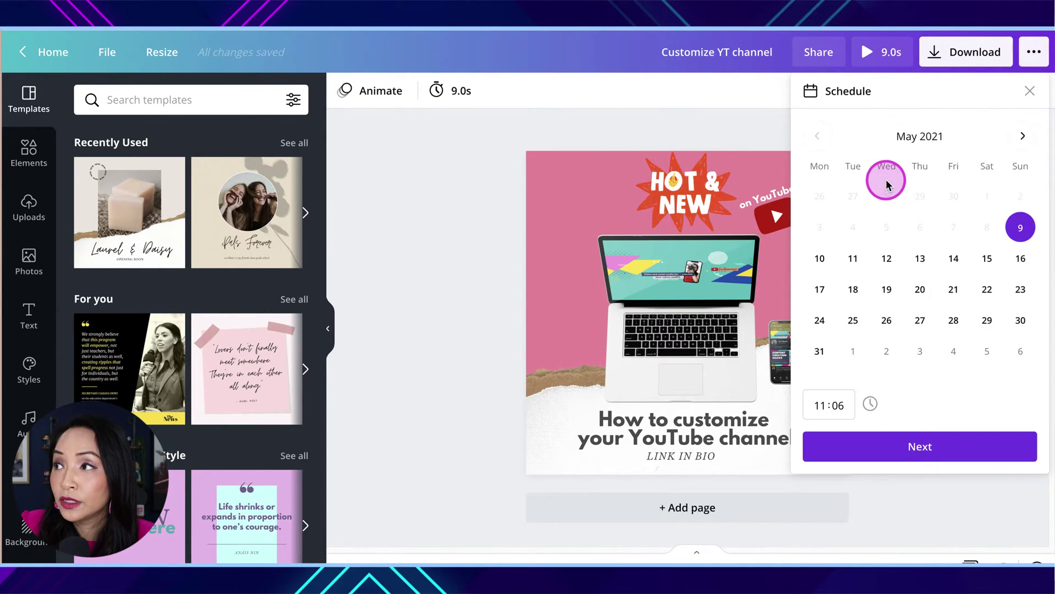
{"action": "left_click", "coordinate": [852, 258]}
{"action": "left_click", "coordinate": [819, 406]}
{"action": "type", "text": "05:"}
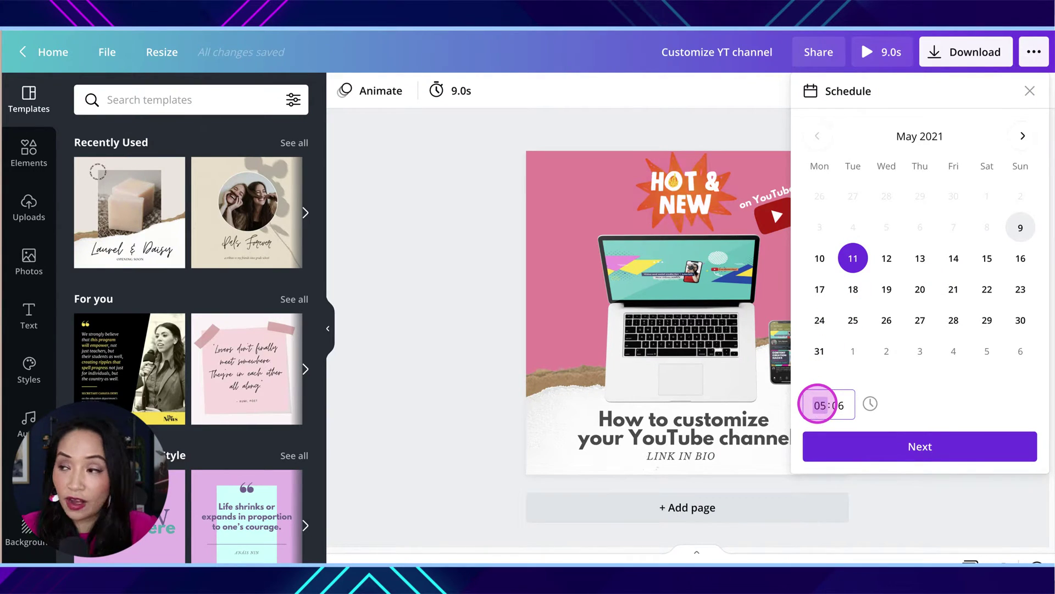
{"action": "type", "text": "00"}
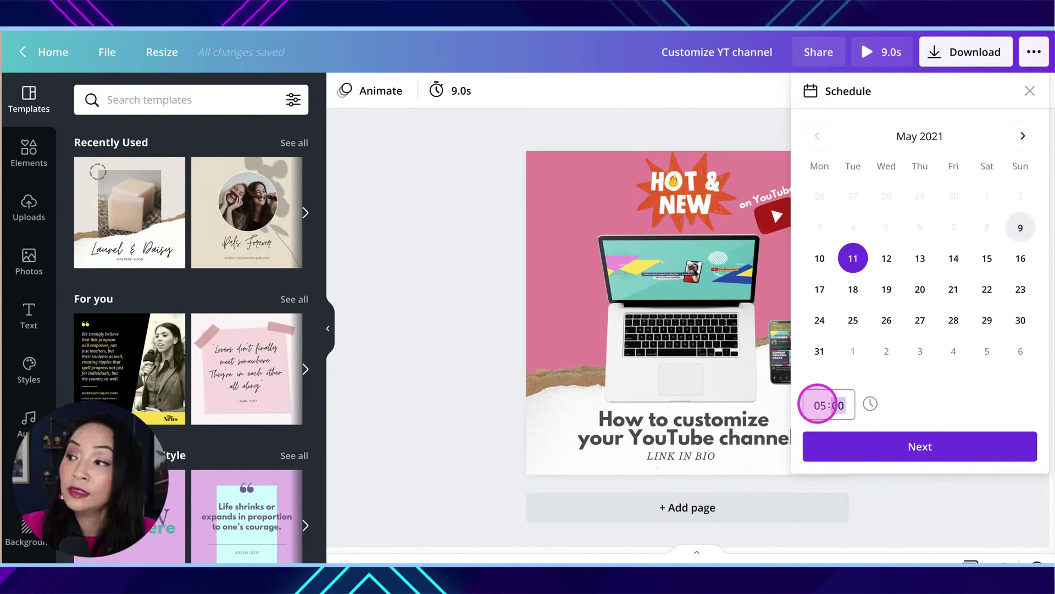
{"action": "left_click", "coordinate": [893, 438]}
{"action": "left_click", "coordinate": [1016, 183]}
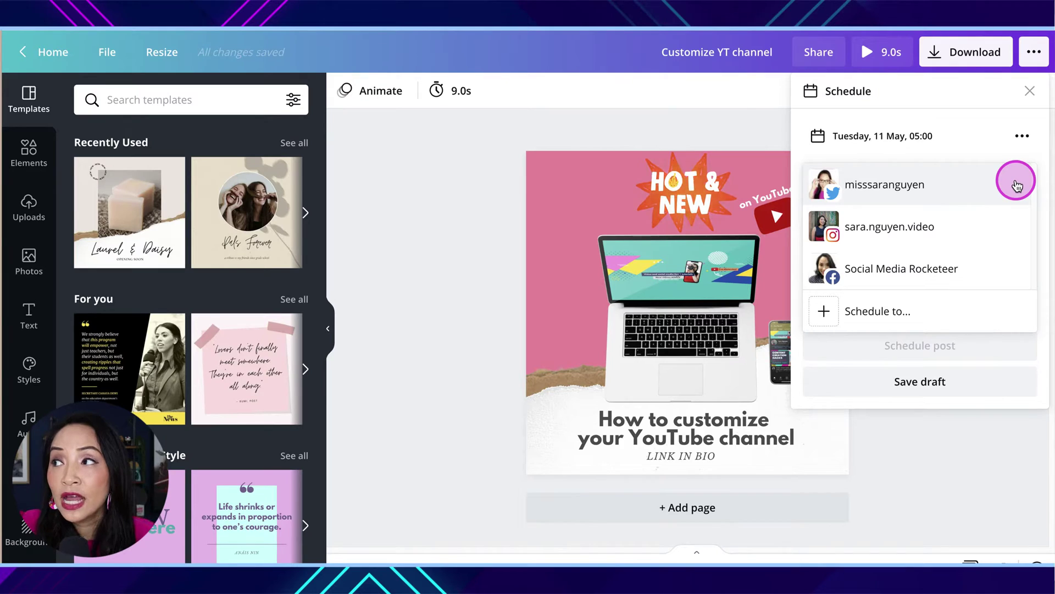
{"action": "left_click", "coordinate": [962, 226]}
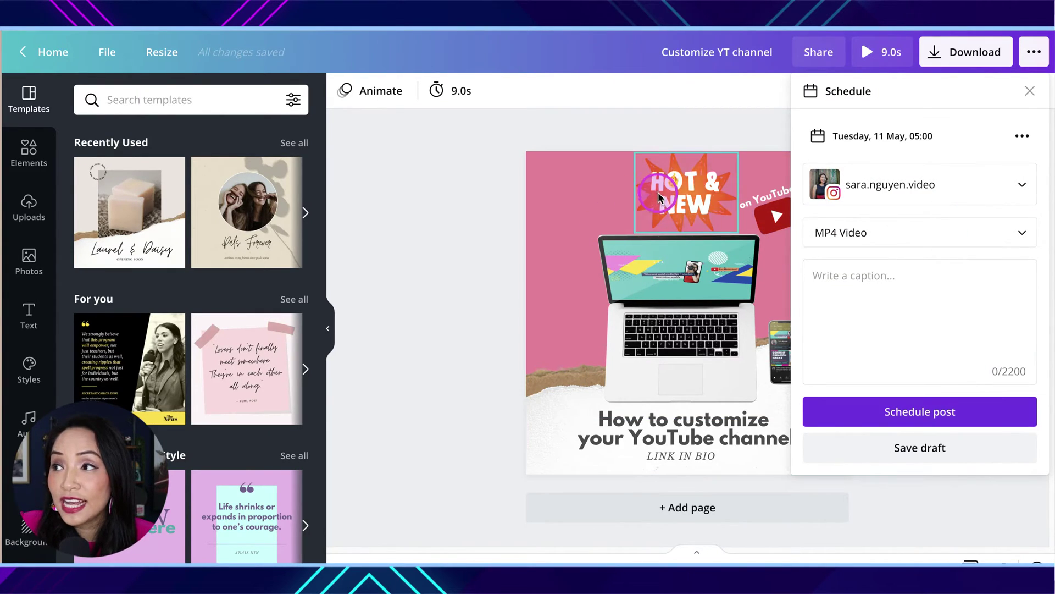
Step: Keep MP4 Video, caption 'Latest video now on the channel. Link in bio.' and schedule the Instagram post
{"action": "left_click", "coordinate": [1023, 237]}
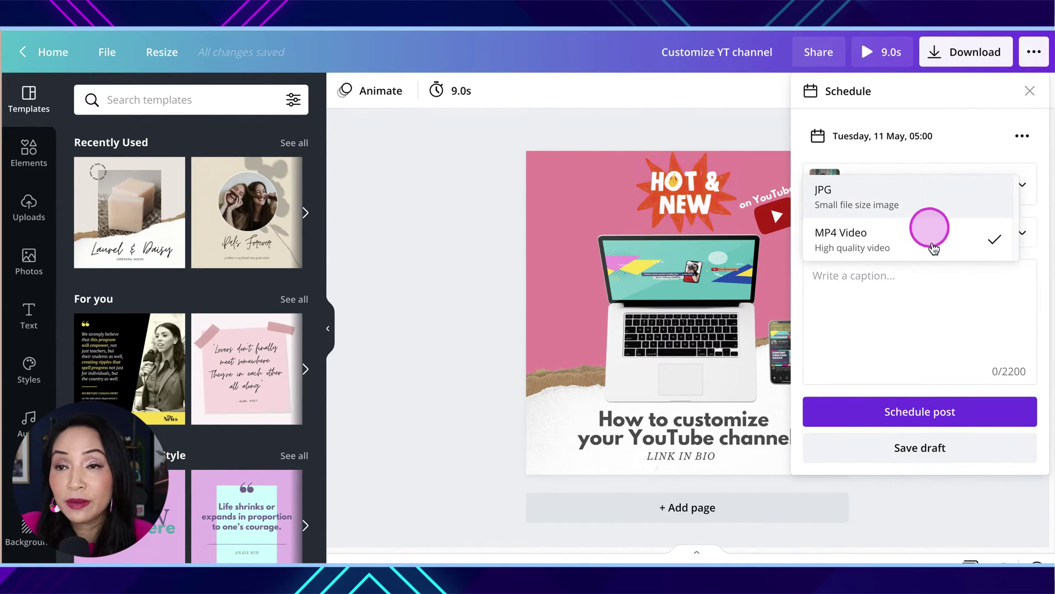
{"action": "left_click", "coordinate": [922, 330]}
{"action": "left_click", "coordinate": [914, 294]}
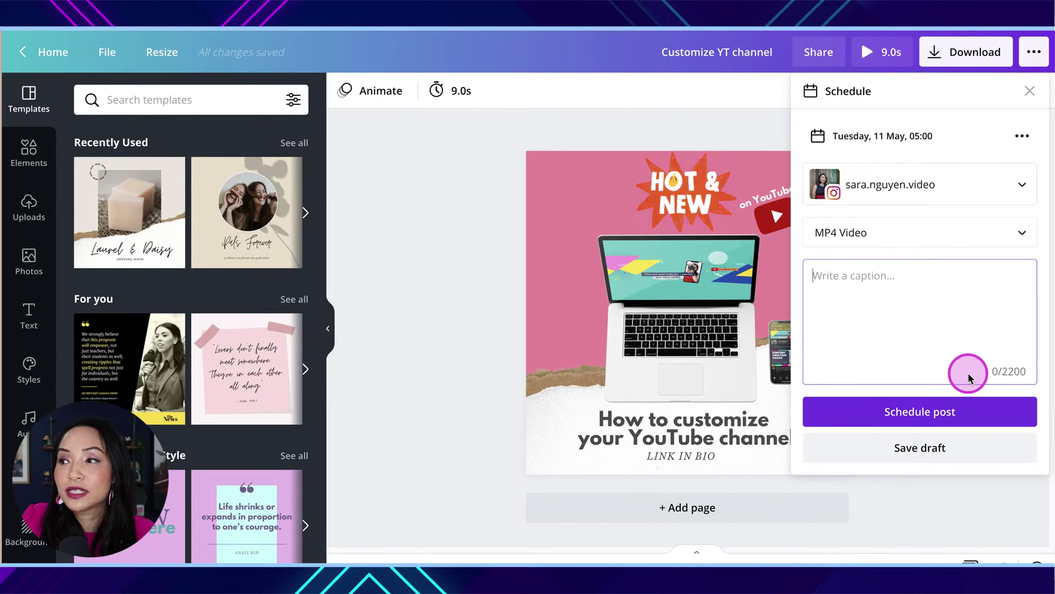
{"action": "type", "text": "Latest"}
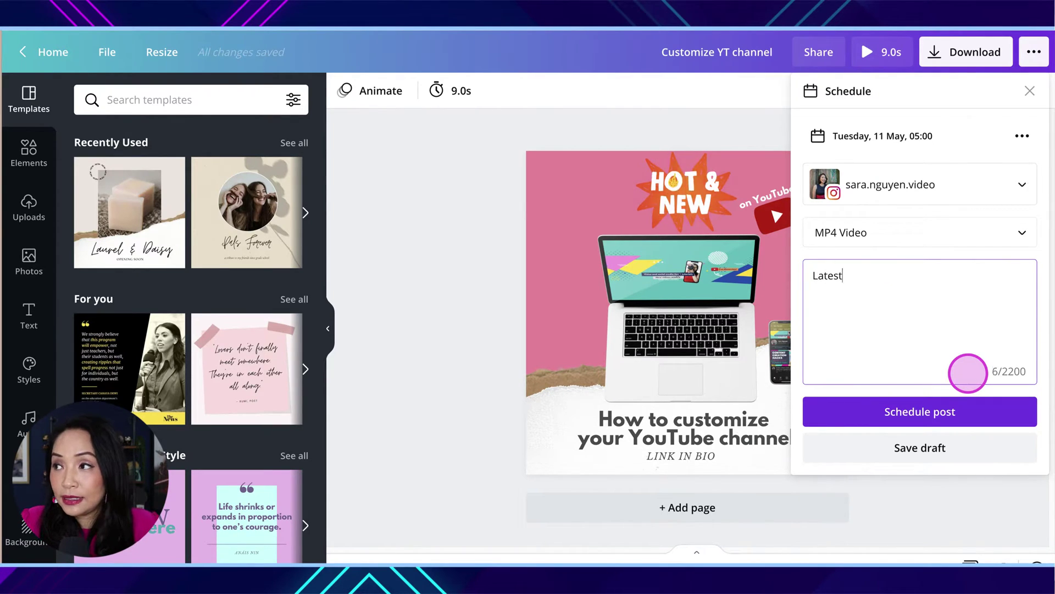
{"action": "type", "text": " video now on the ch"}
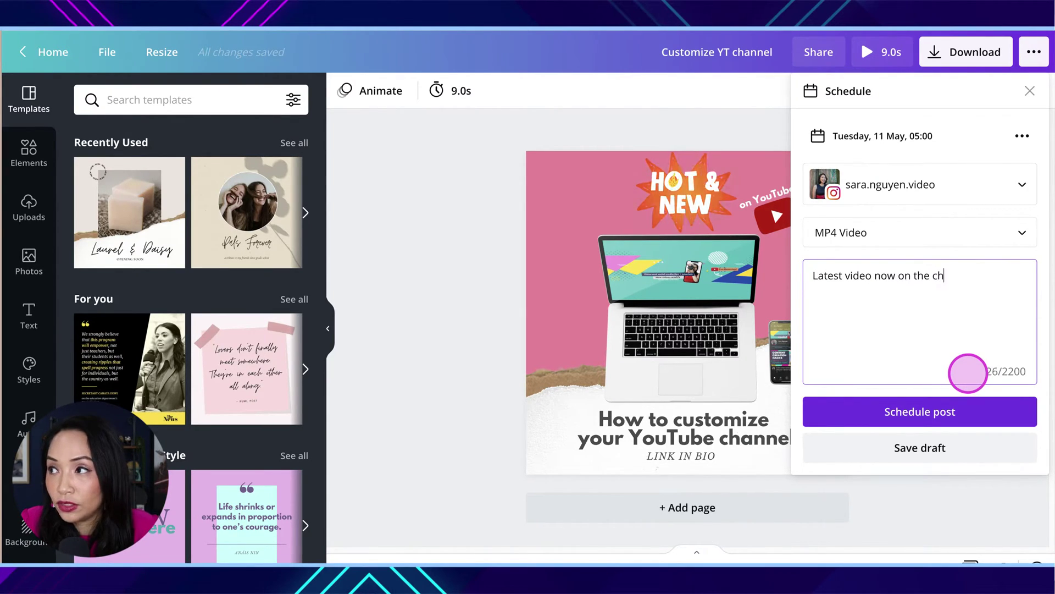
{"action": "type", "text": "annel. Link in b"}
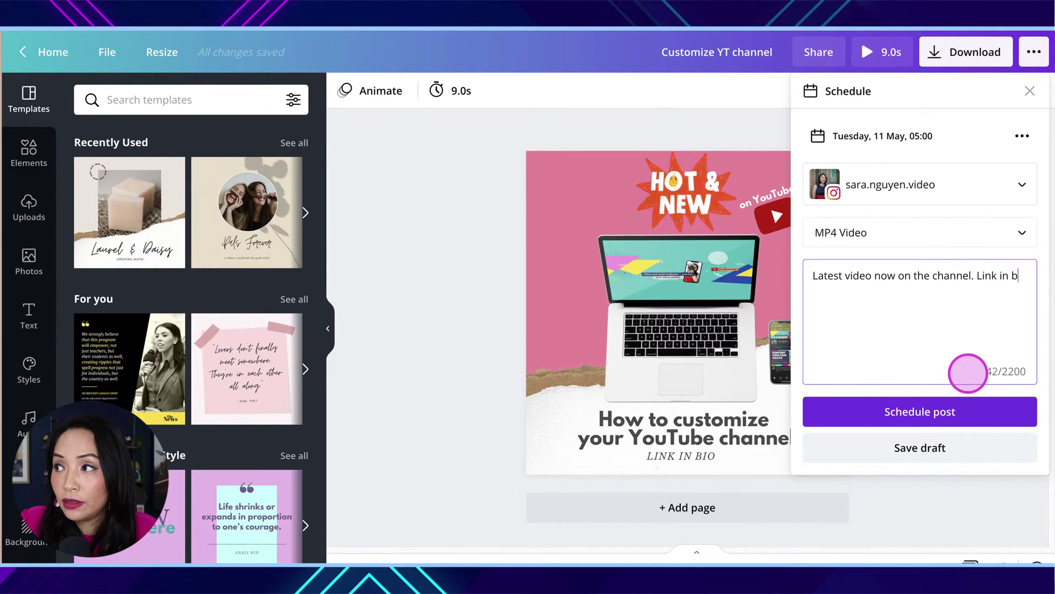
{"action": "type", "text": "io."}
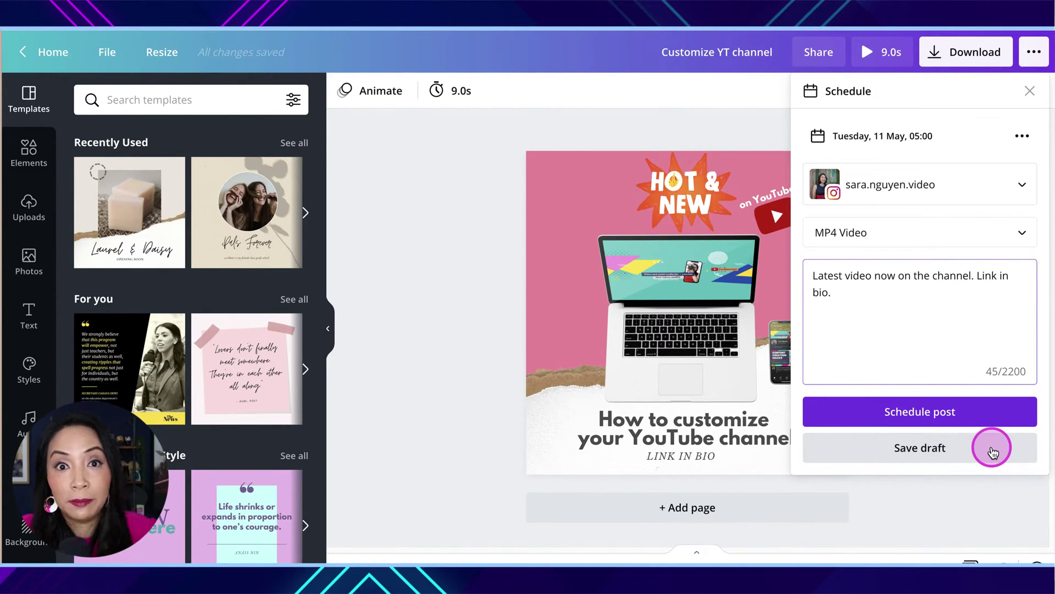
{"action": "left_click", "coordinate": [956, 413]}
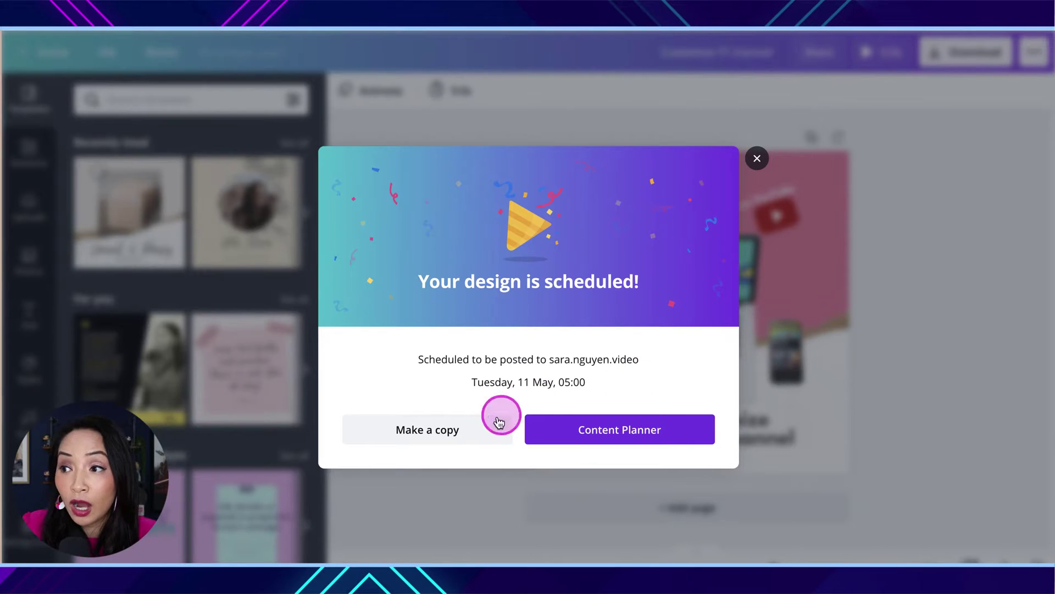
Step: Make a copy of the scheduled design and open the ⋯ menu leading to Content Planner
{"action": "left_click", "coordinate": [461, 431]}
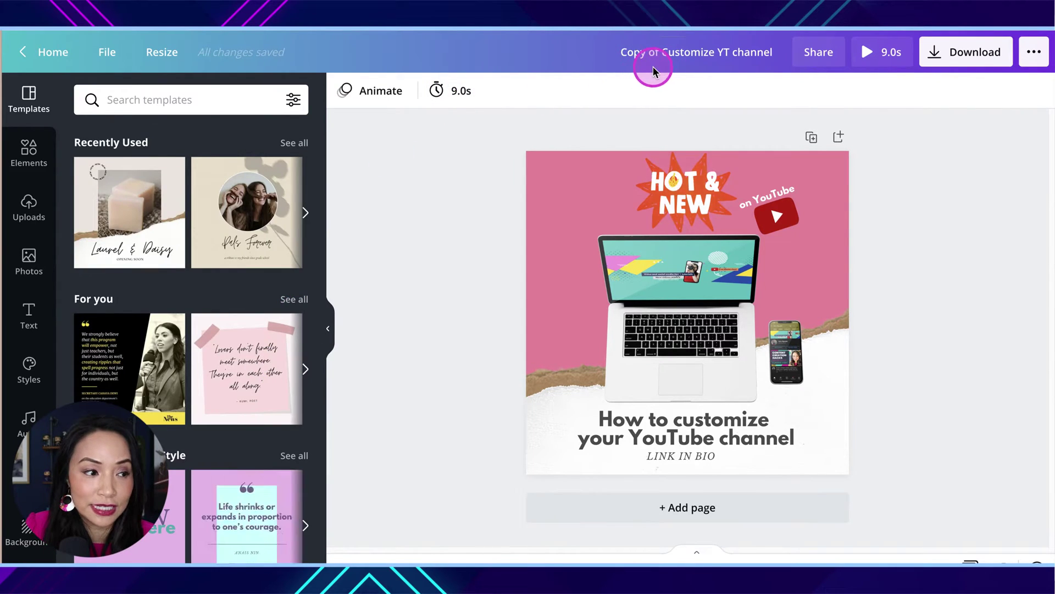
{"action": "left_click", "coordinate": [1032, 53]}
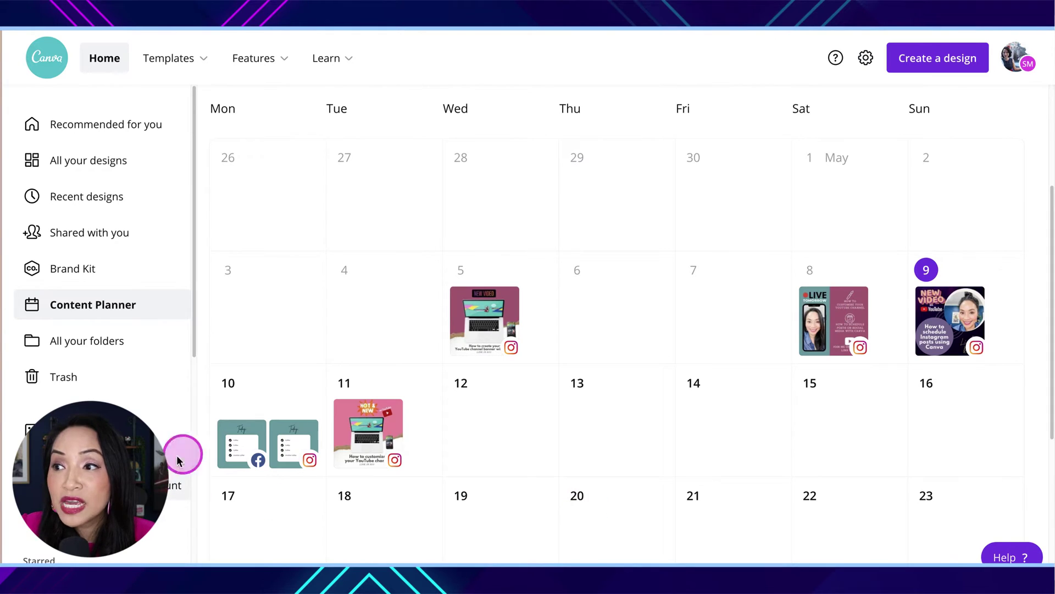
Step: Drag the HOT & NEW post from Tuesday 11 May onto Thursday 13 May
{"action": "mouse_move", "coordinate": [286, 449]}
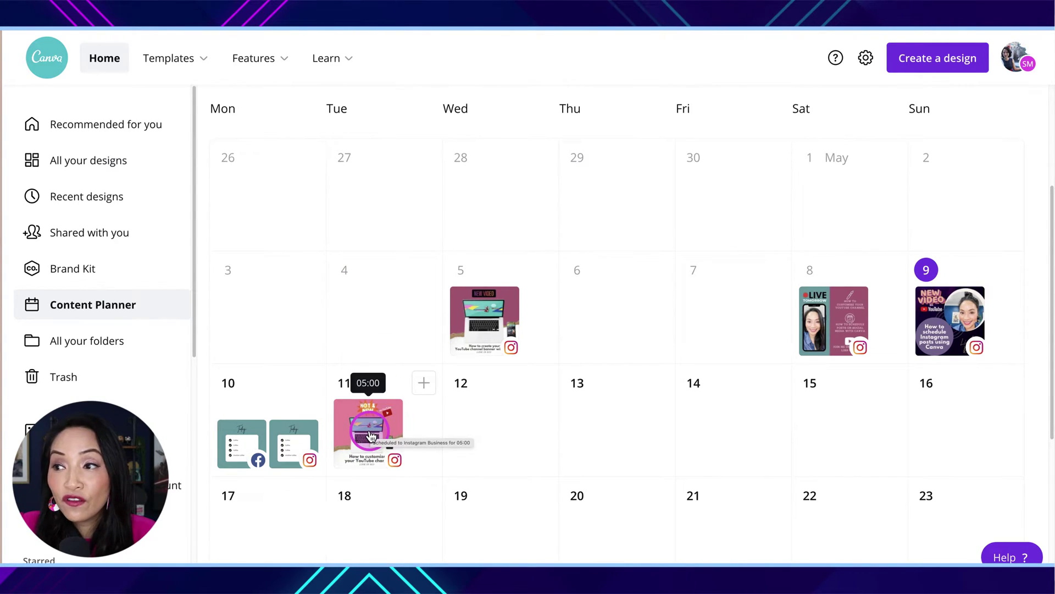
{"action": "left_click_drag", "start_coordinate": [370, 436], "coordinate": [586, 430]}
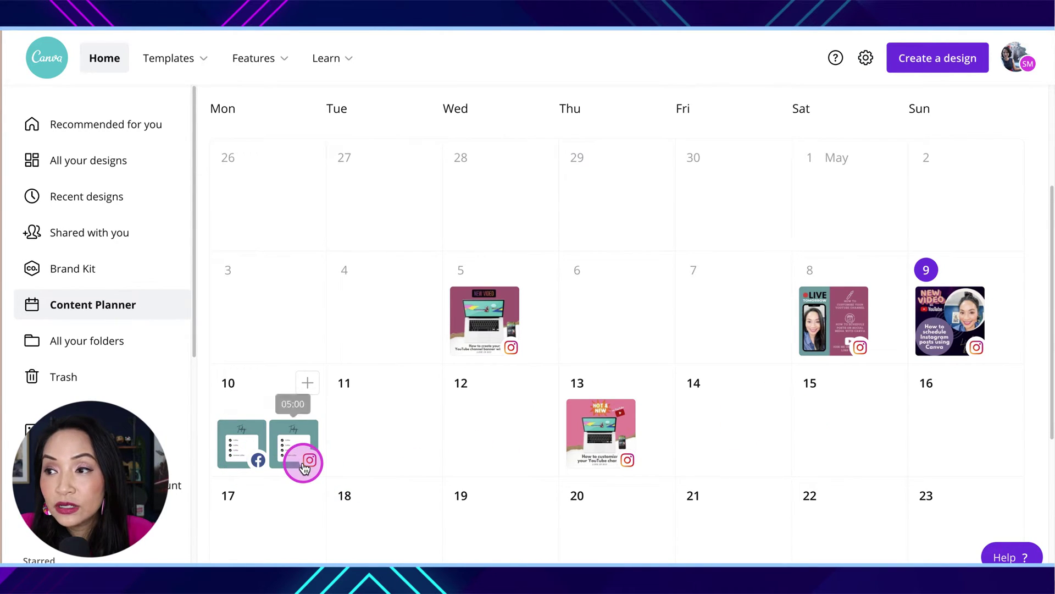
Step: Correct 'everyting' to 'everything' in the 10 May coffee checklist caption and save and schedule it
{"action": "left_click", "coordinate": [294, 444]}
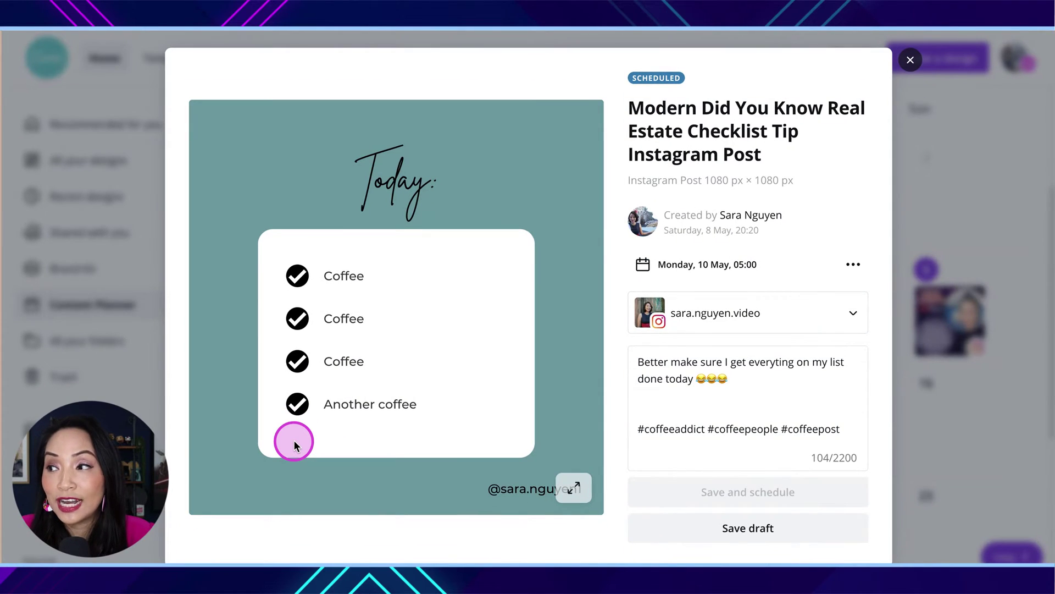
{"action": "left_click", "coordinate": [749, 393]}
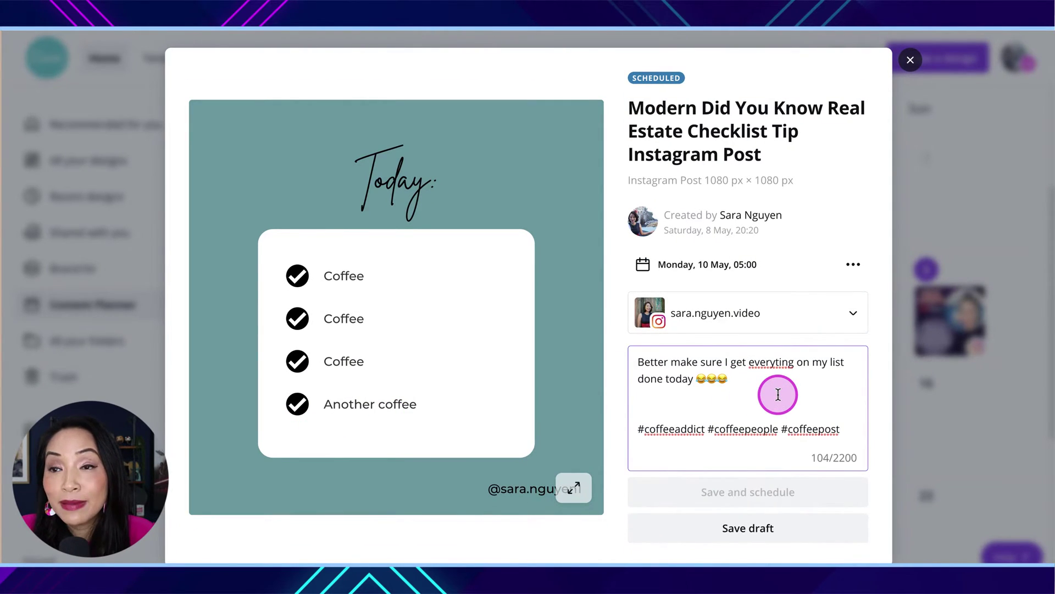
{"action": "left_click", "coordinate": [779, 362]}
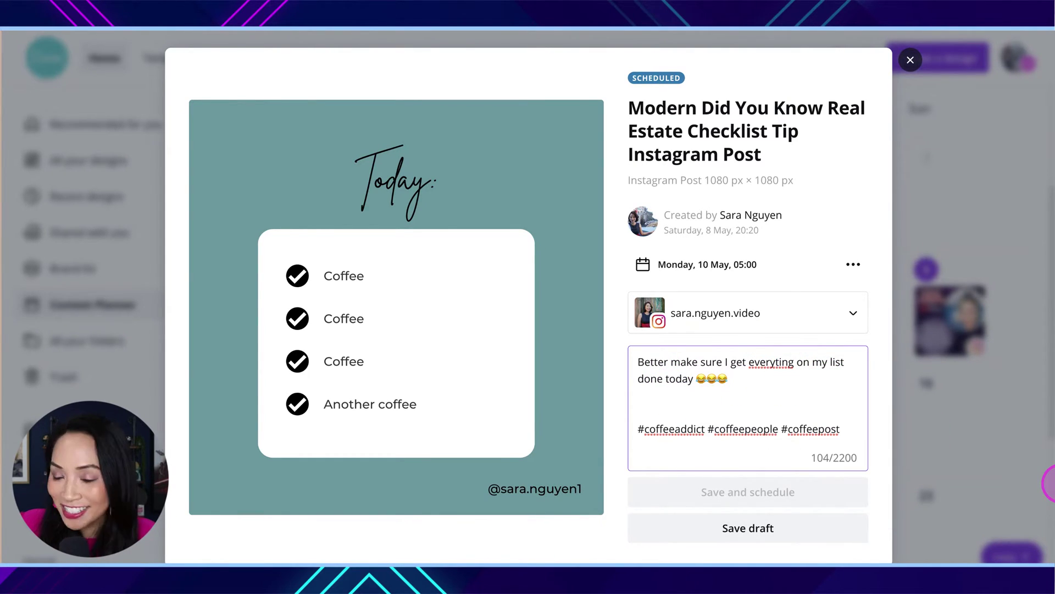
{"action": "type", "text": "h"}
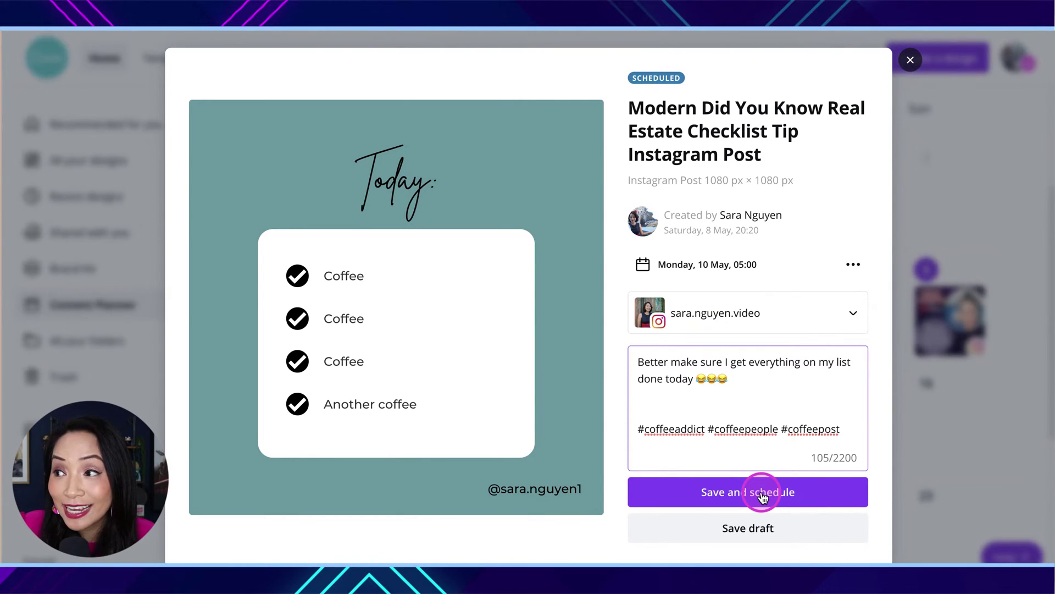
{"action": "left_click", "coordinate": [814, 491]}
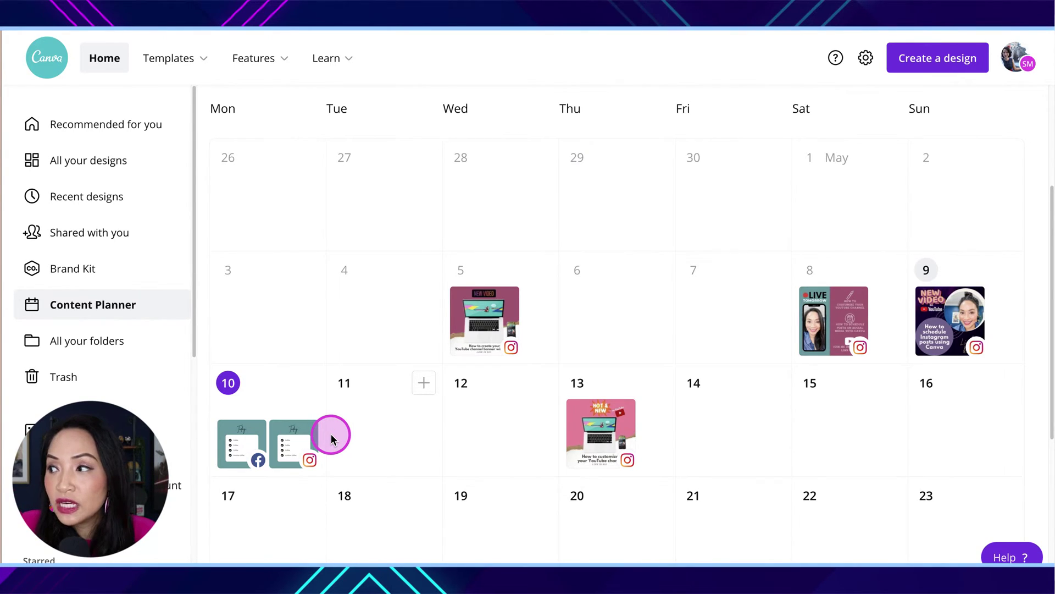
{"action": "scroll", "coordinate": [646, 335], "scroll_direction": "up", "scroll_amount": 3}
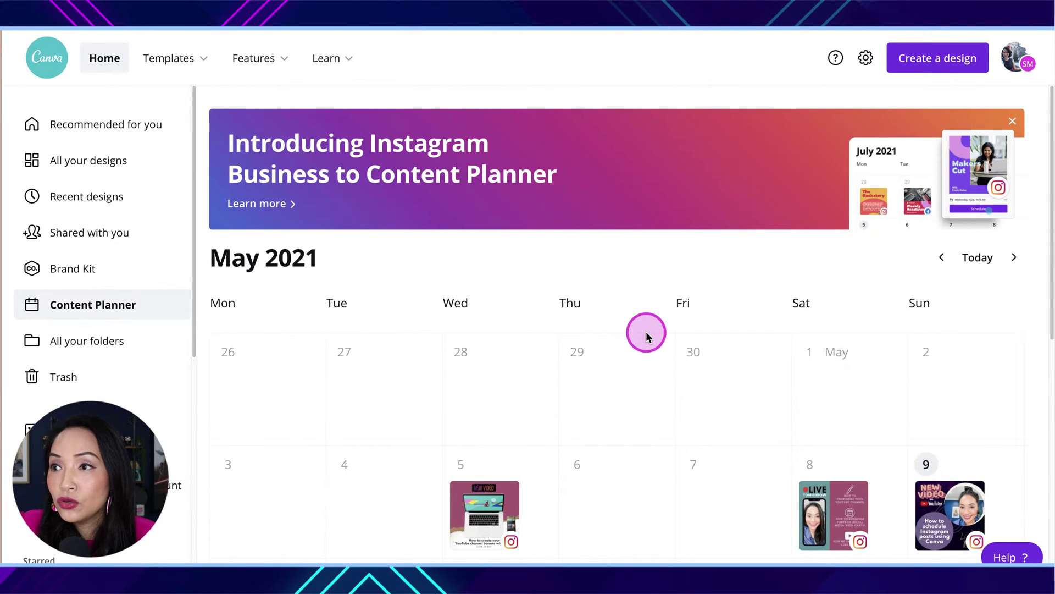
{"action": "scroll", "coordinate": [646, 330], "scroll_direction": "down", "scroll_amount": 3}
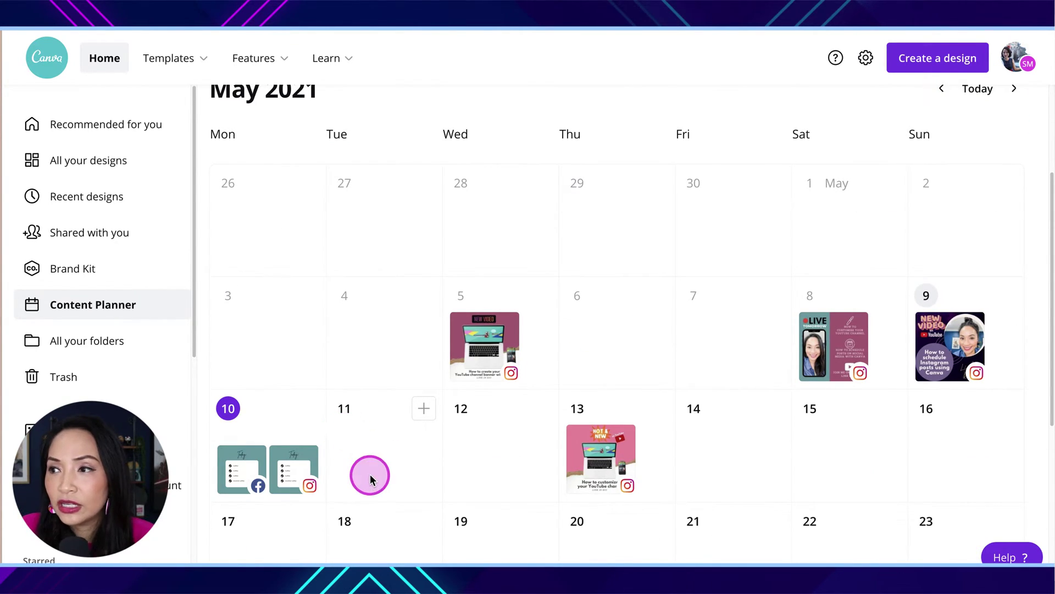
{"action": "scroll", "coordinate": [768, 453], "scroll_direction": "down", "scroll_amount": 3}
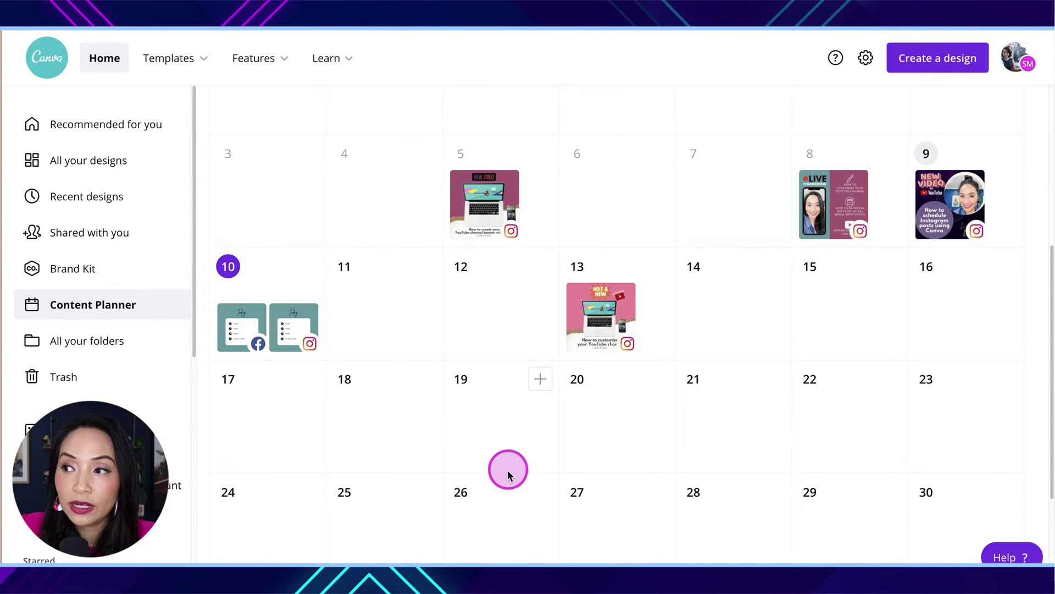
Step: Create a new Animated Social Media design from a Content Planner calendar day
{"action": "left_click", "coordinate": [541, 379]}
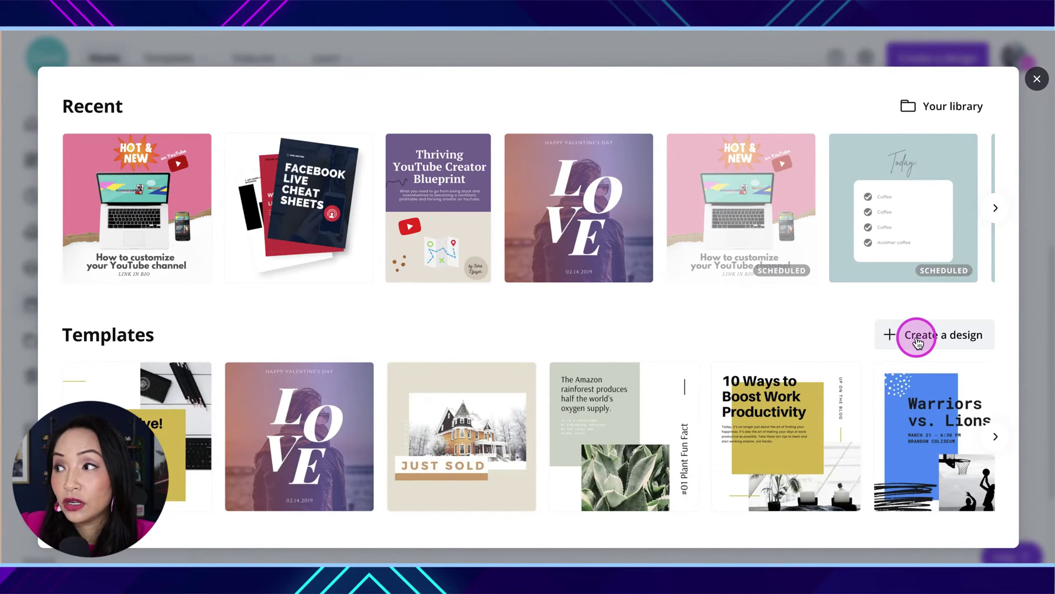
{"action": "left_click", "coordinate": [995, 438]}
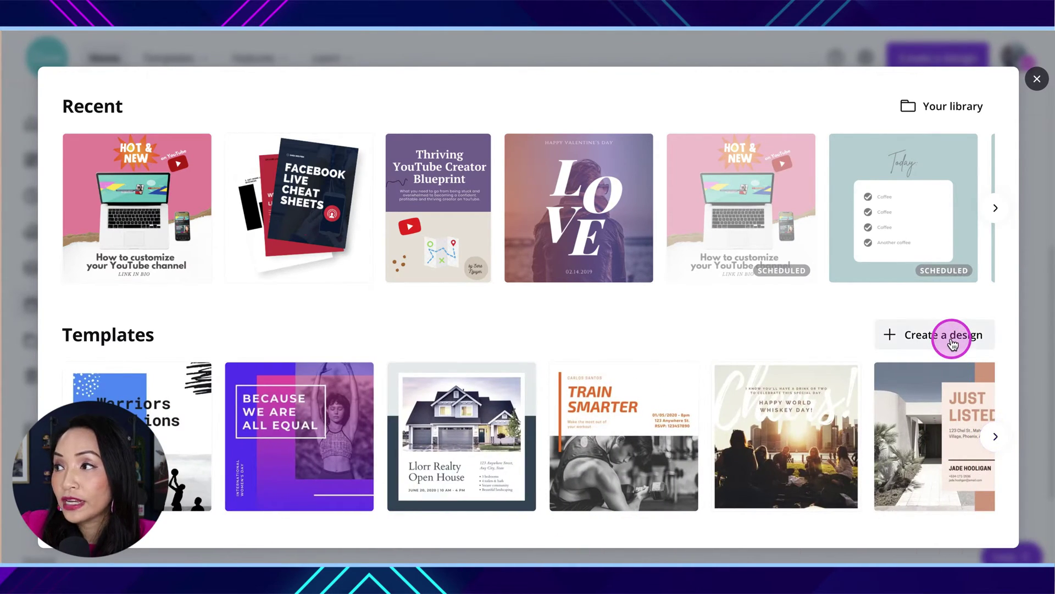
{"action": "left_click", "coordinate": [953, 342]}
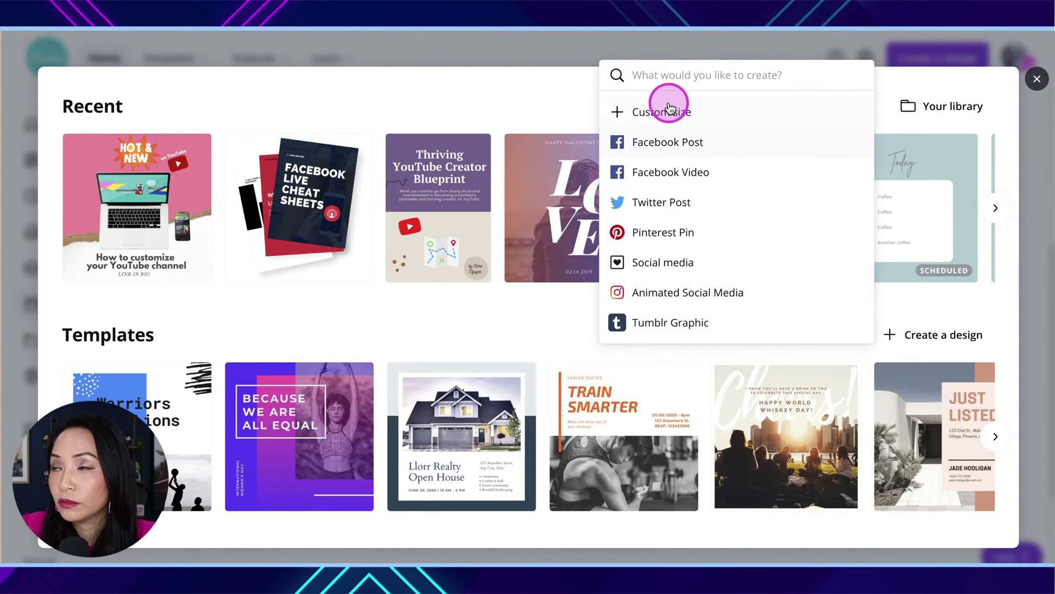
{"action": "left_click", "coordinate": [714, 292]}
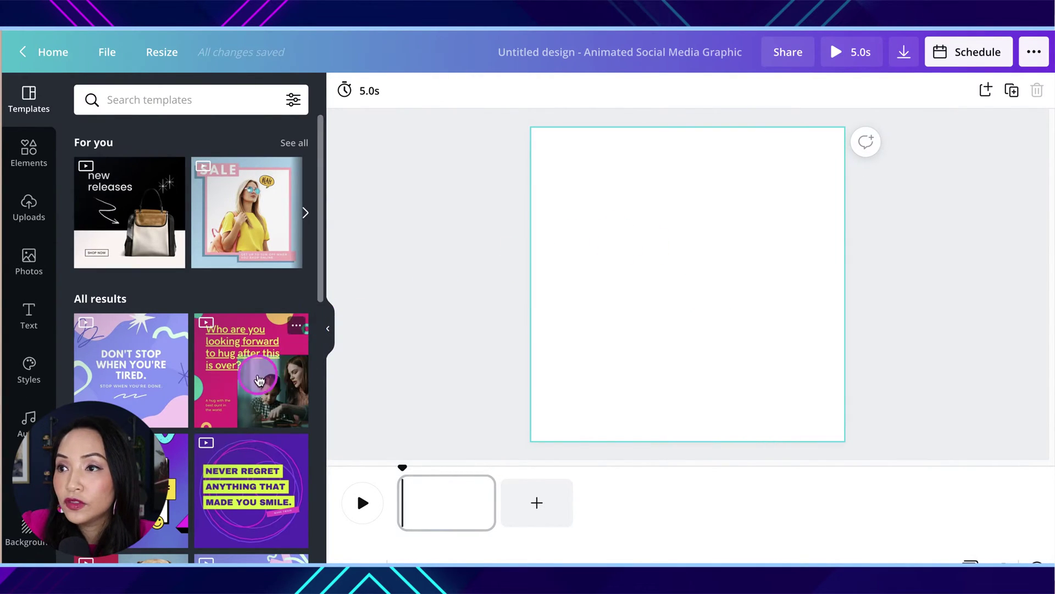
Step: Apply the pink 'Who are you looking forward to hug' template and open its schedule's Change date and time option
{"action": "left_click", "coordinate": [252, 380]}
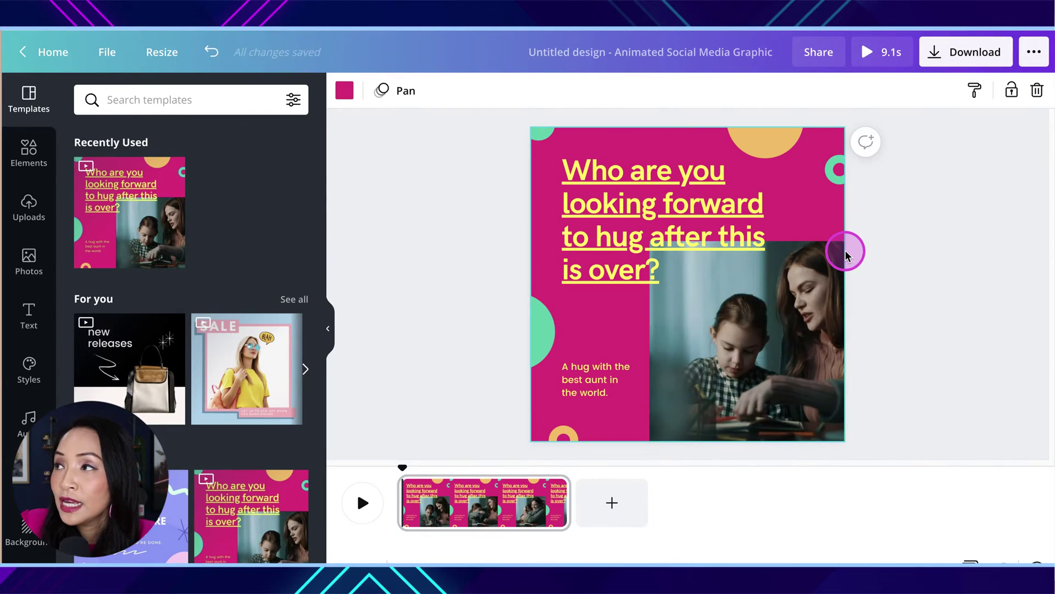
{"action": "left_click", "coordinate": [1034, 51]}
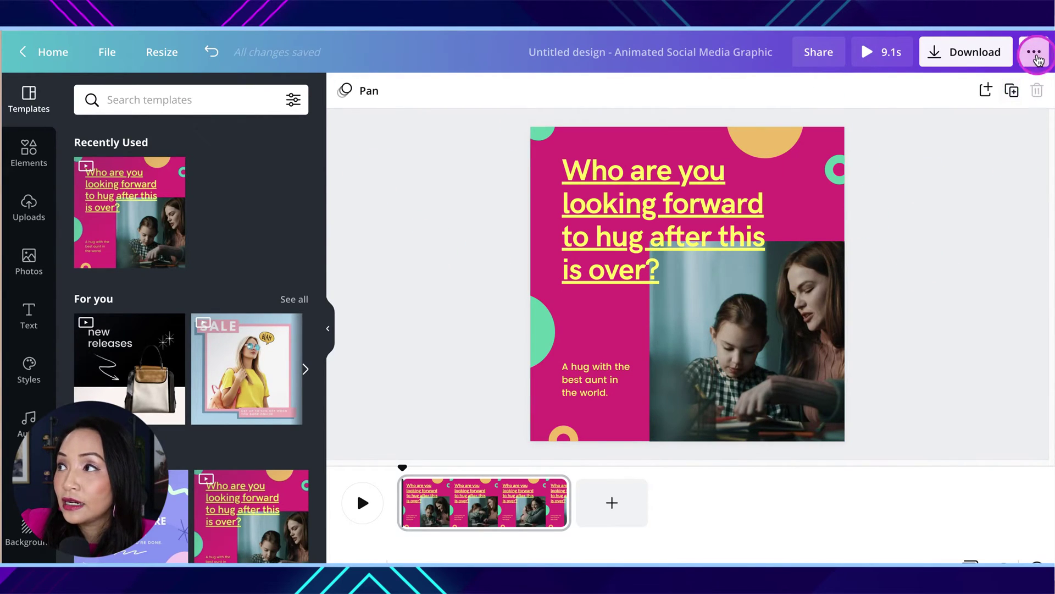
{"action": "left_click", "coordinate": [831, 174]}
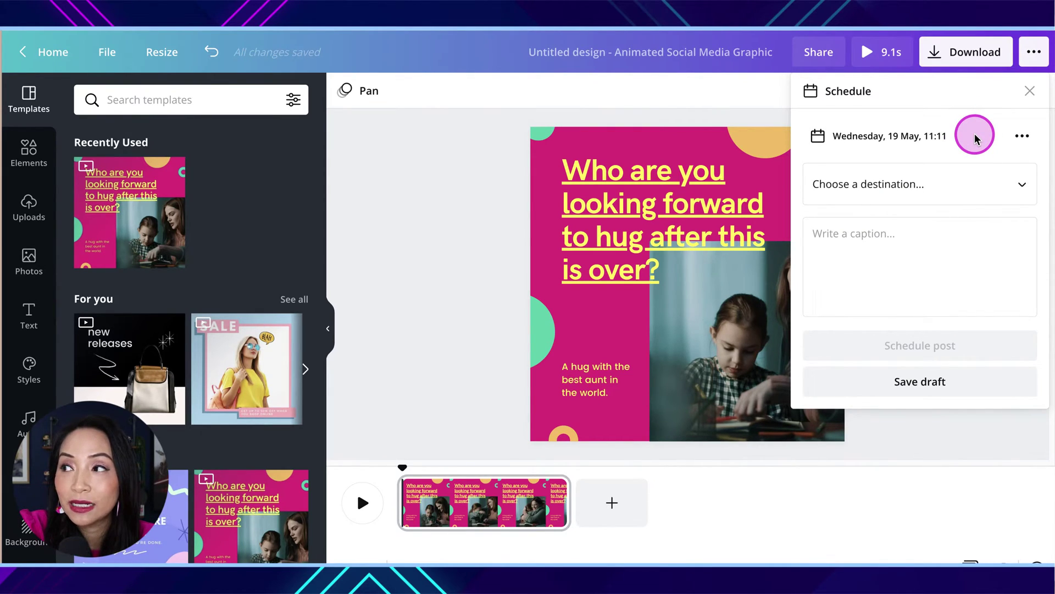
{"action": "left_click", "coordinate": [1021, 135]}
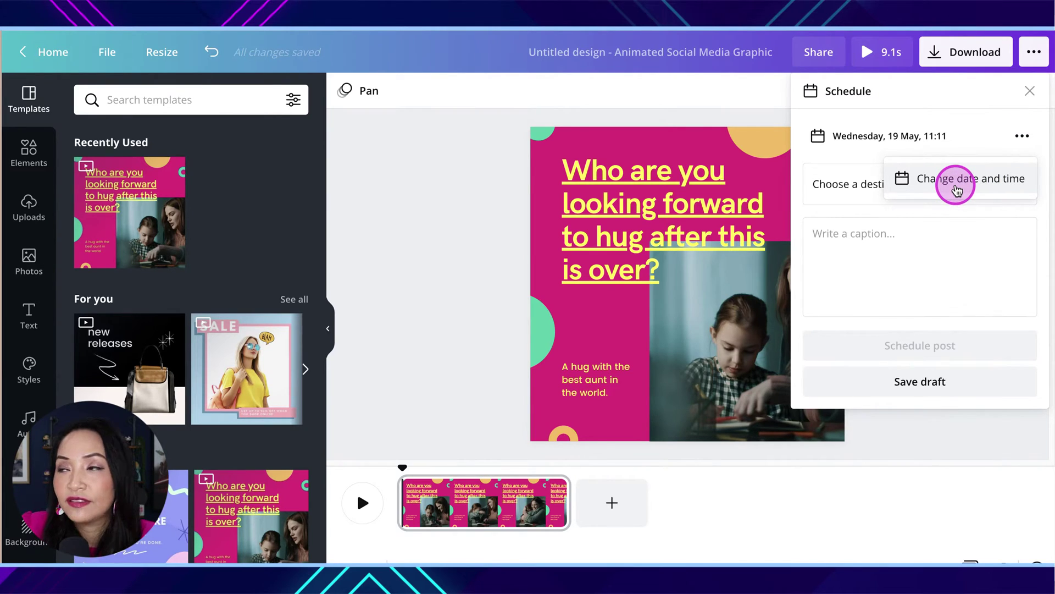